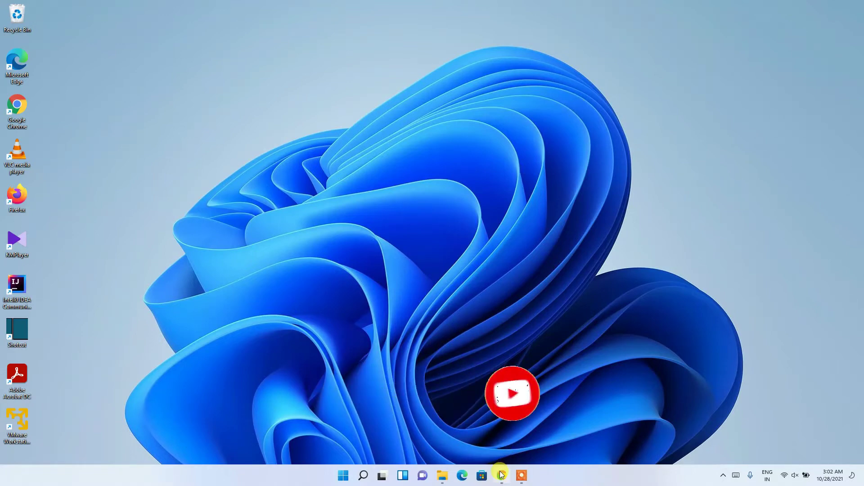
Step: Launch Chrome from the taskbar and run a Google search for 'opera download'
click(502, 475)
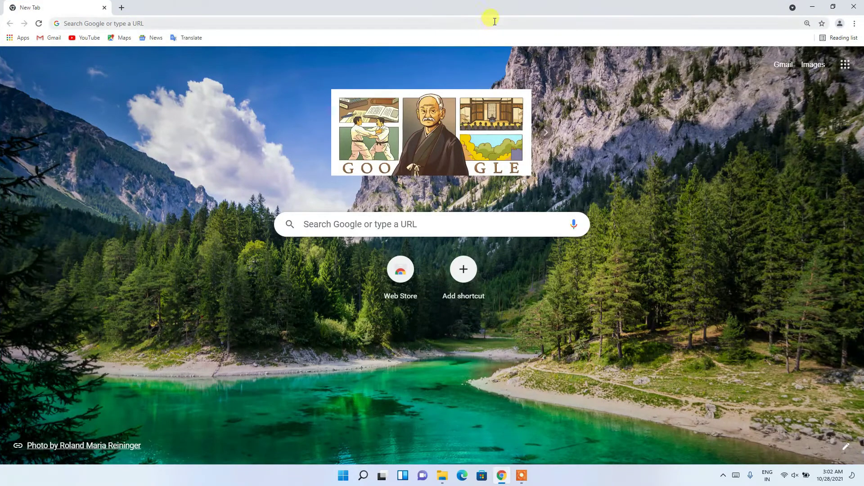
click(494, 21)
text(op)
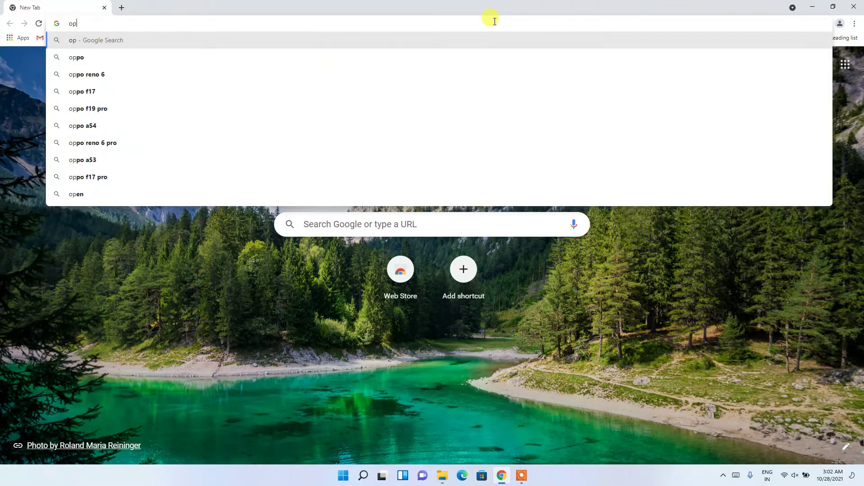
text(era dow)
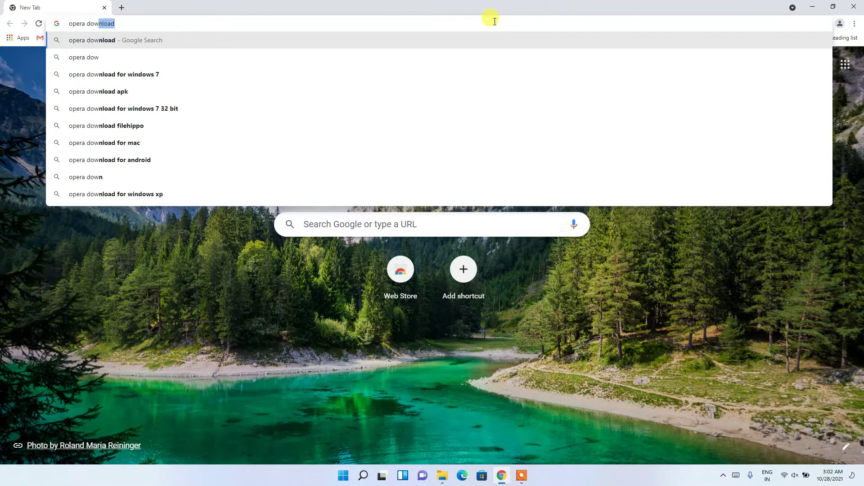
key(Return)
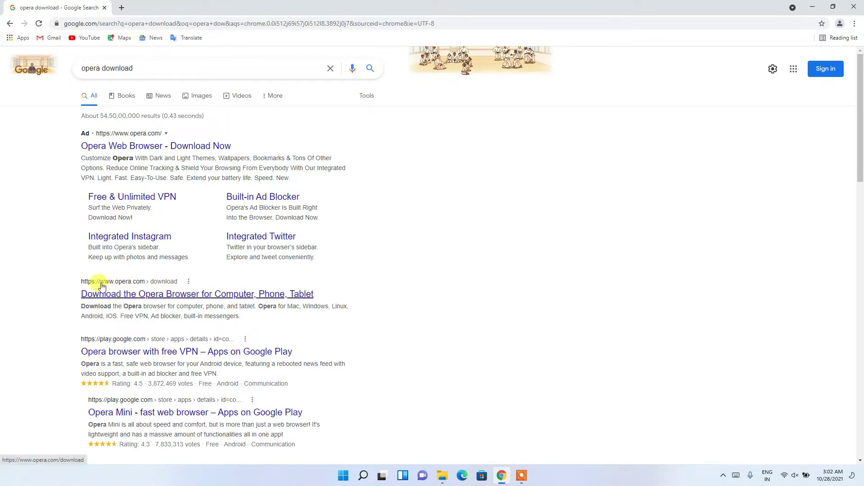
Step: Open the opera.com/download result and download the OperaSetup.exe installer
click(136, 300)
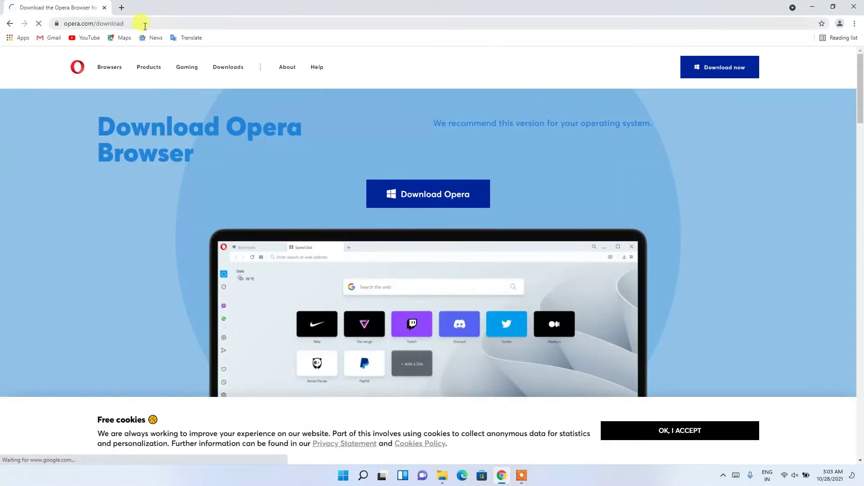
click(145, 26)
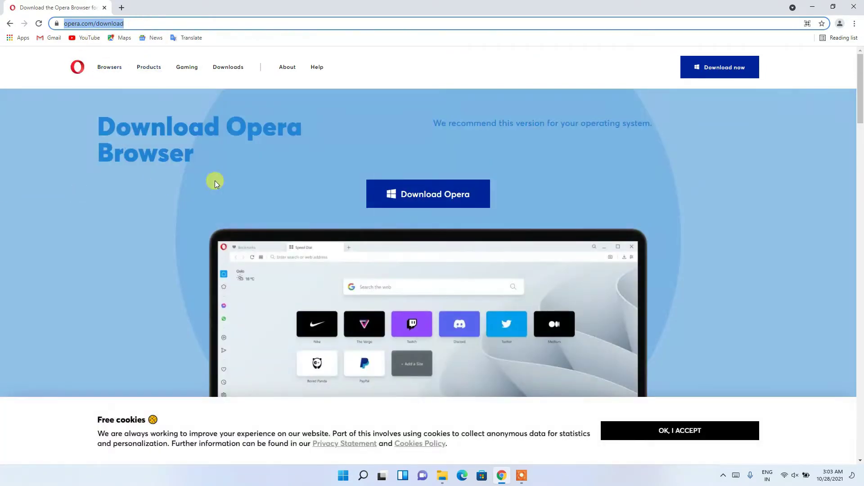
click(423, 203)
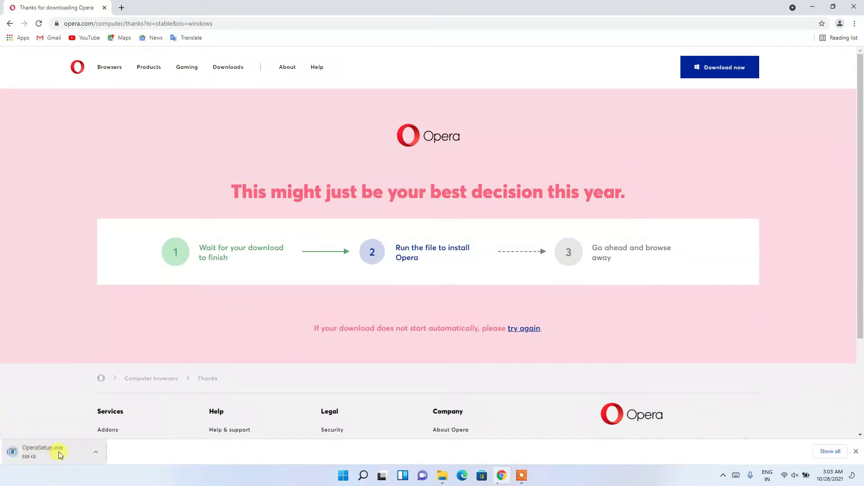
Step: Locate OperaSetup (2.48 MB) in the Downloads\Software folder and run it
click(830, 451)
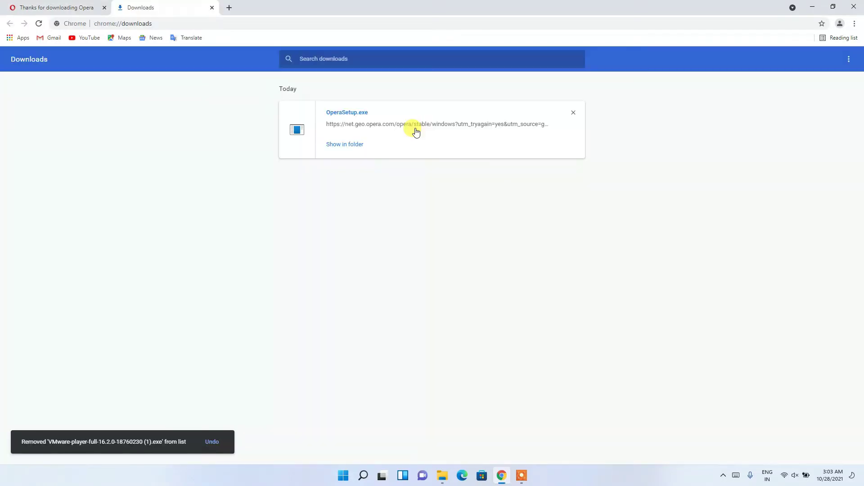
click(350, 149)
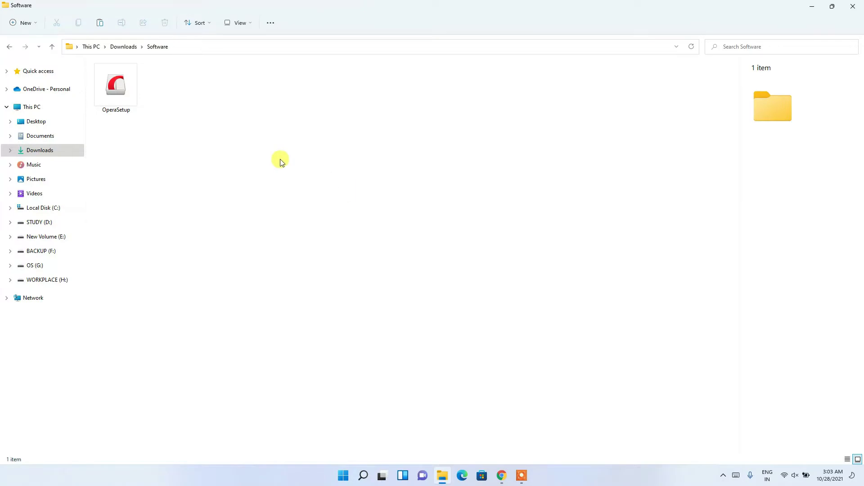
click(130, 91)
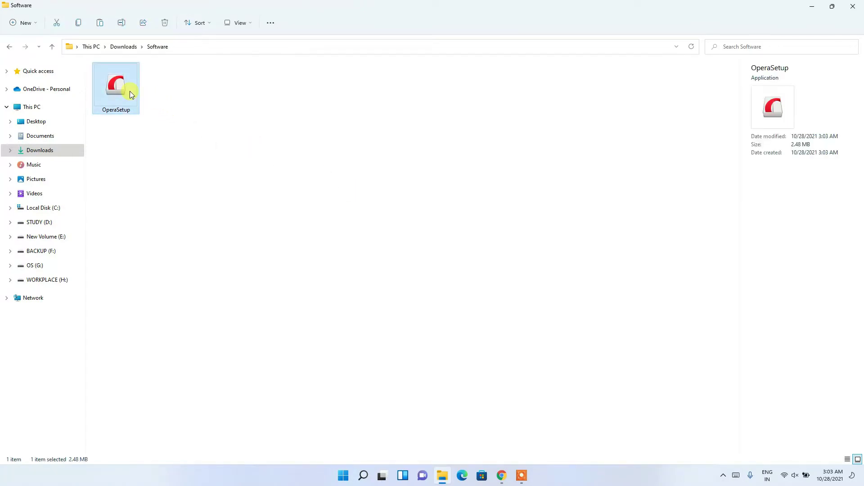
double_click(130, 91)
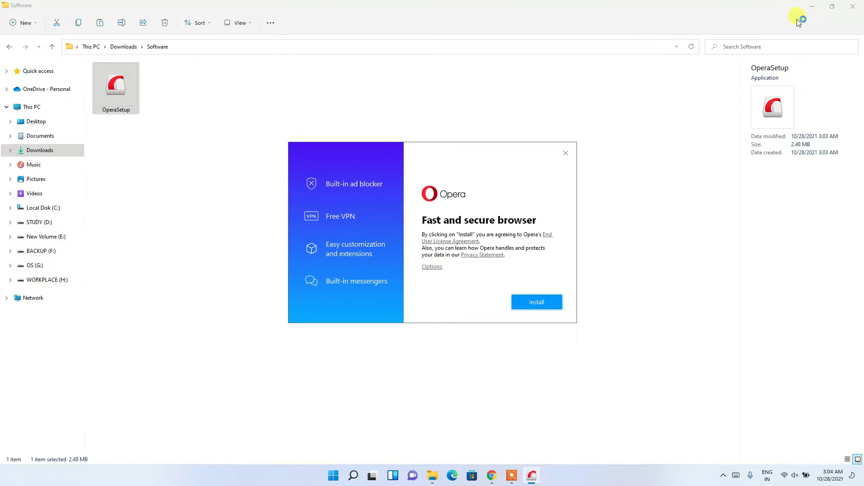
Step: Minimize File Explorer and Chrome, then install Opera from the installer window
click(813, 12)
click(812, 13)
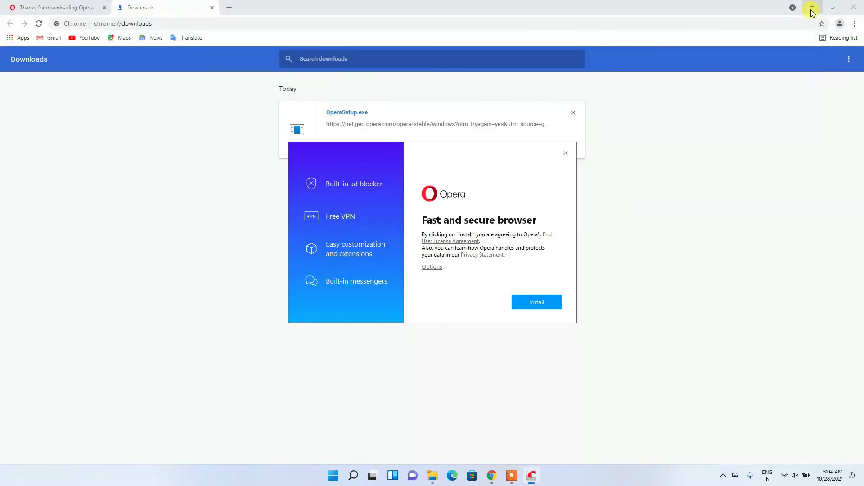
click(812, 12)
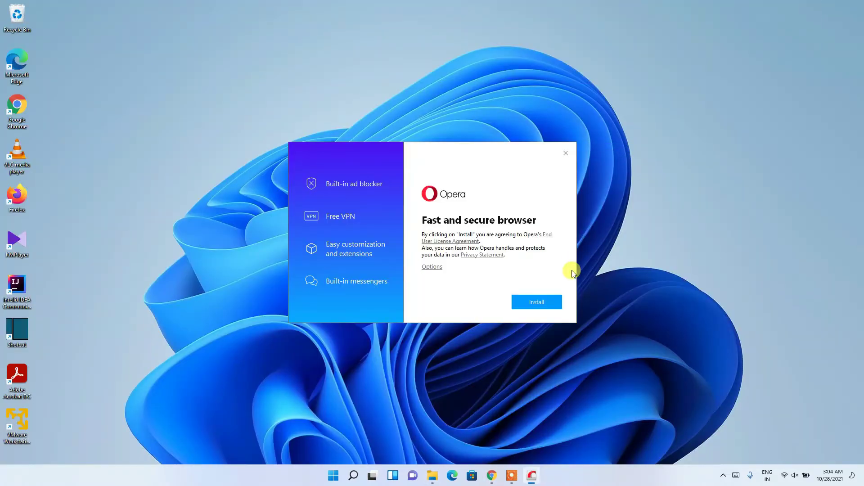
click(542, 303)
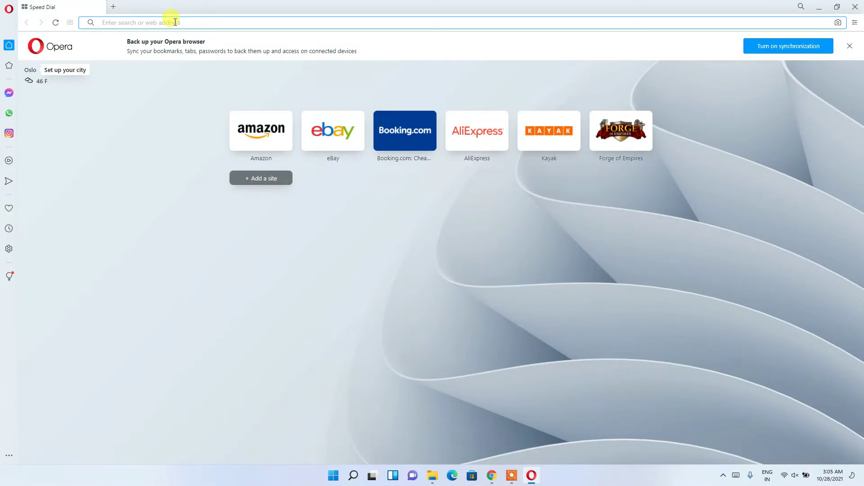
text(www)
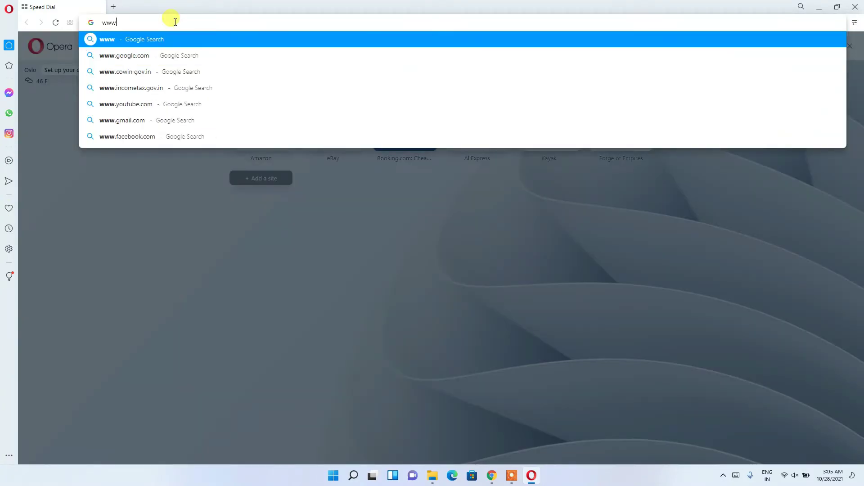
text(.gee)
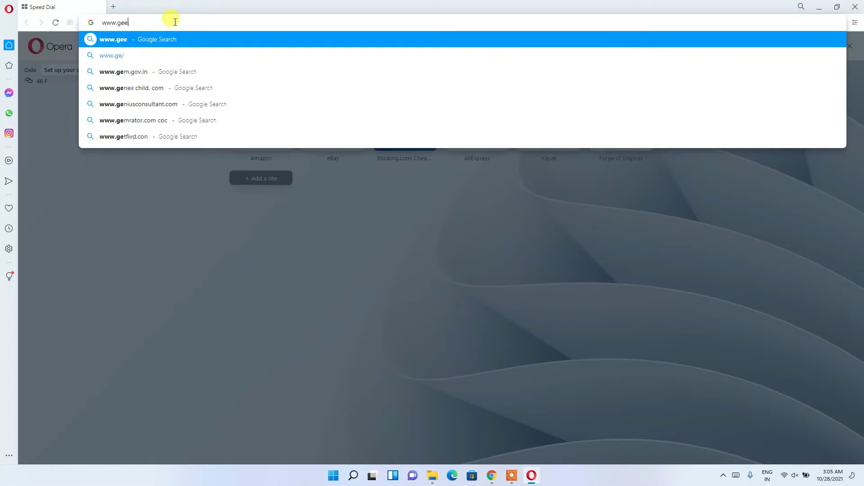
text(kyscript.com)
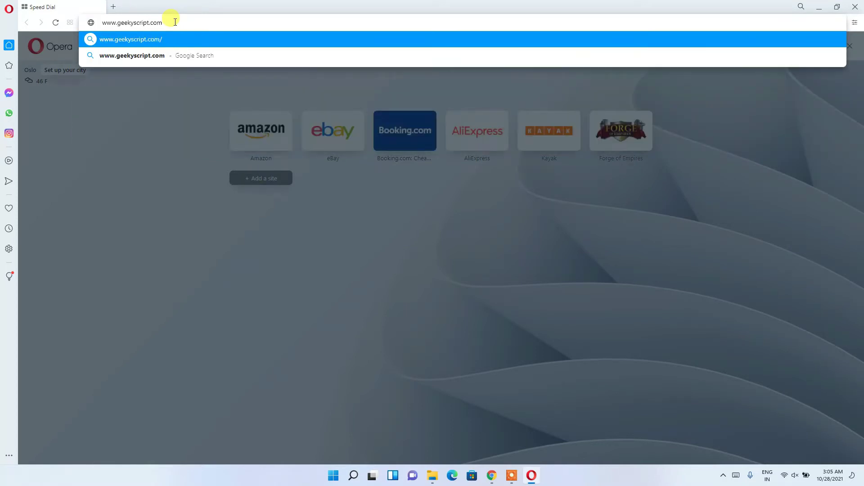
key(Return)
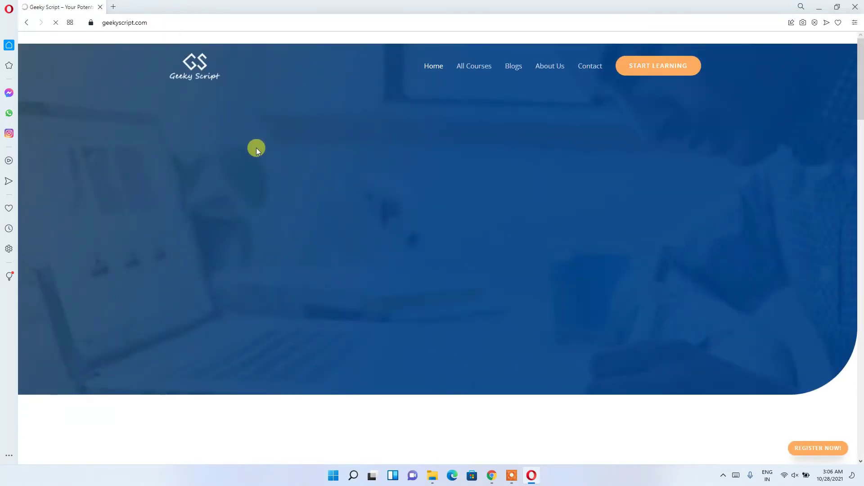
Step: Bookmark the Geeky Script page with the heart icon and open a new Speed Dial tab
drag(860, 89, 860, 53)
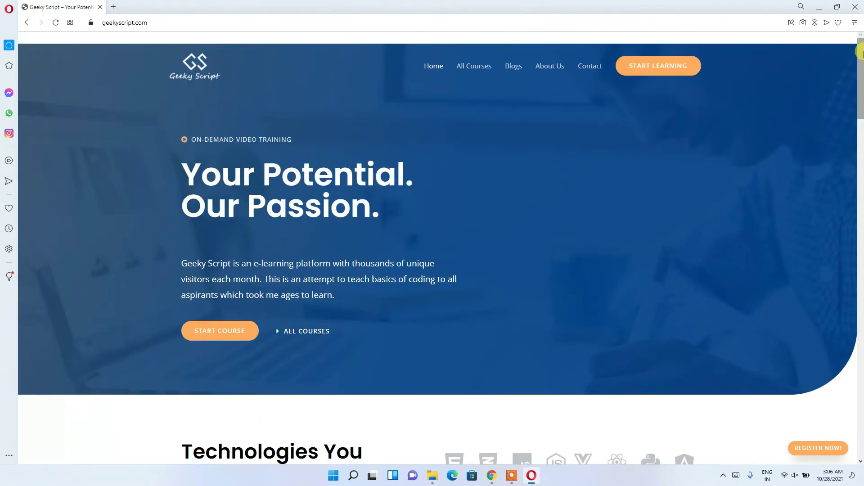
click(839, 23)
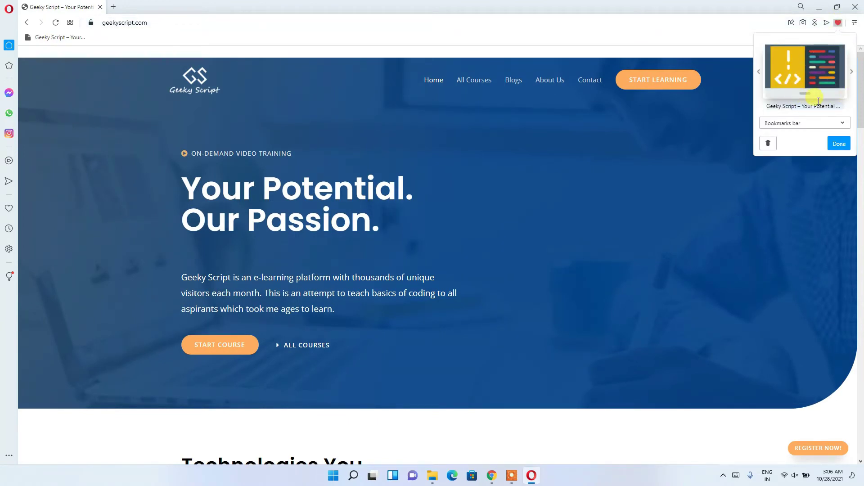
click(840, 143)
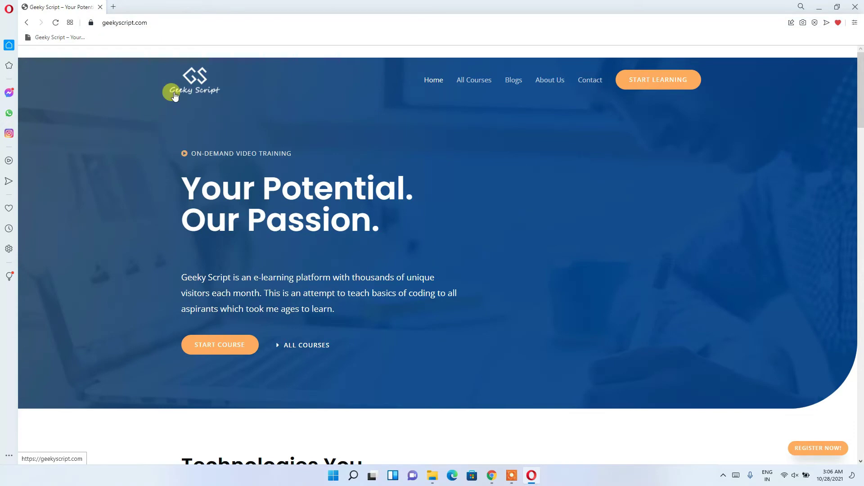
click(114, 7)
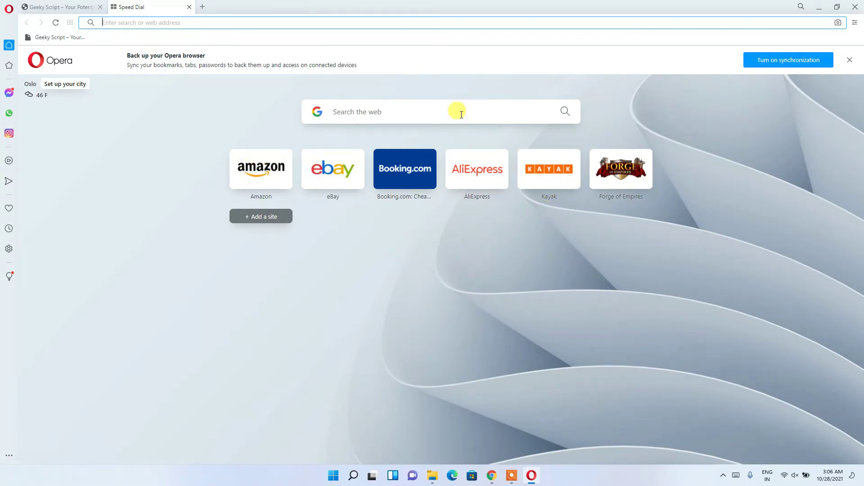
Step: Open Opera's Easy setup panel from the start page and apply the Dark theme
click(456, 106)
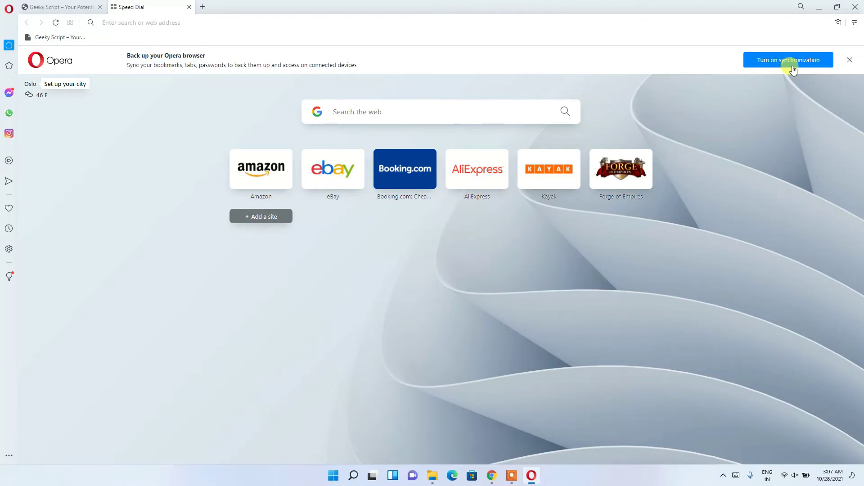
click(855, 24)
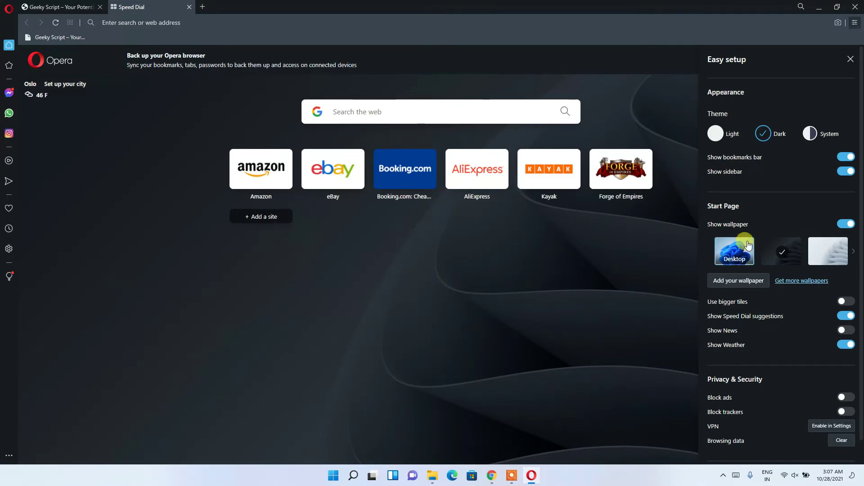
Step: Preview the Desktop wallpaper, revert to the dark wallpaper, and close the Easy setup panel
click(732, 246)
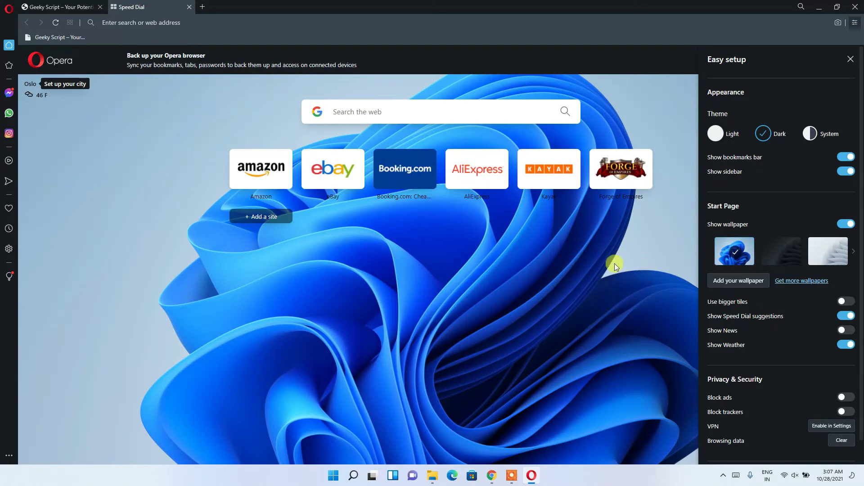
click(778, 256)
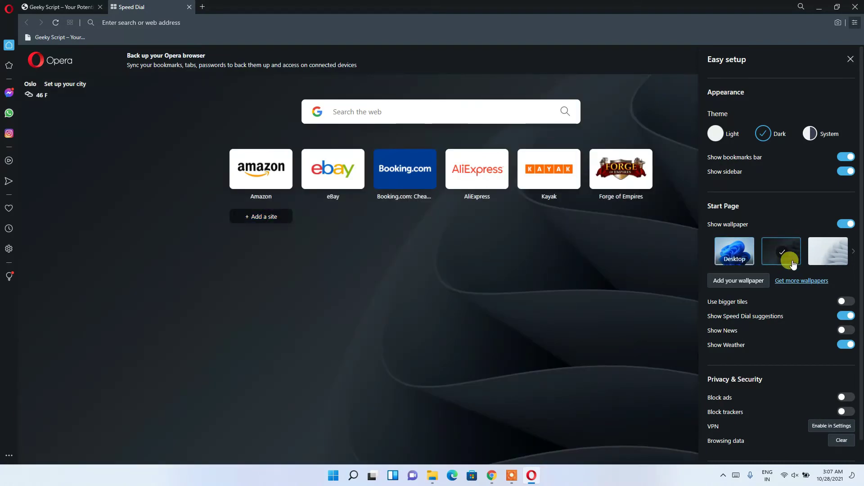
click(783, 286)
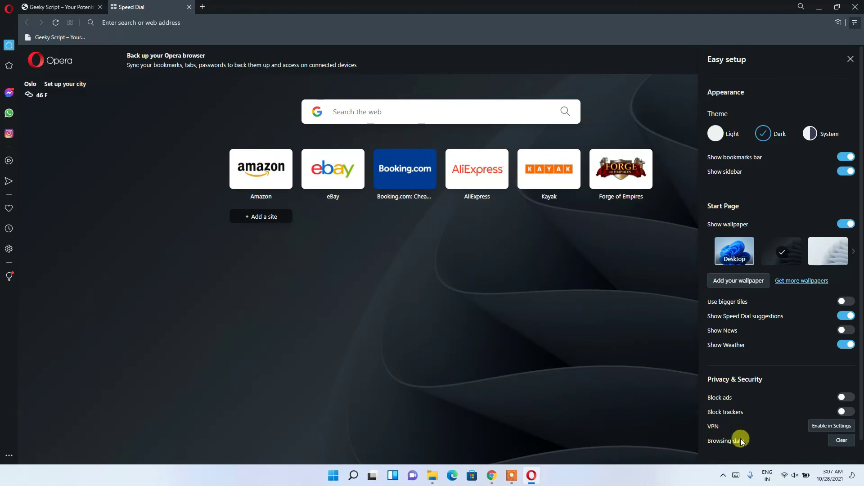
scroll(835, 443, down, 1)
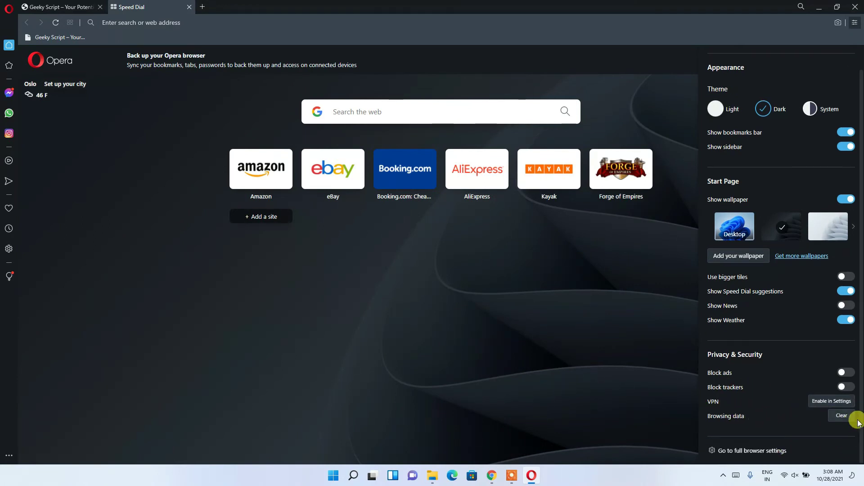
drag(859, 412, 860, 285)
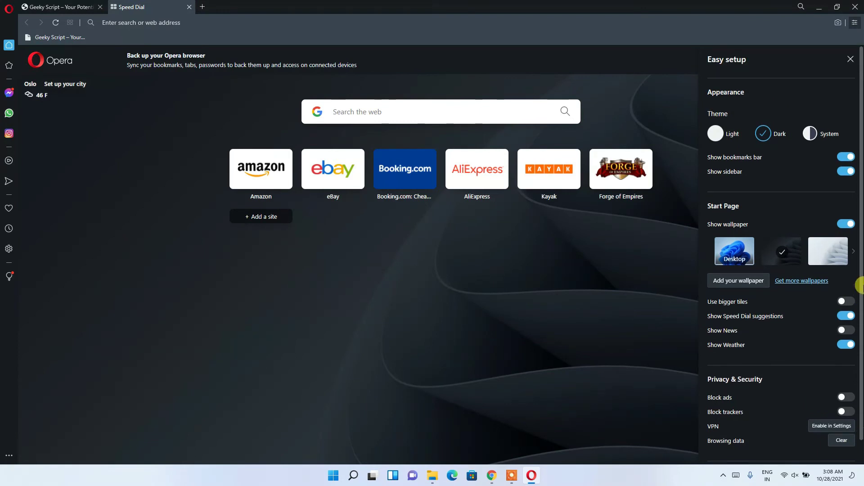
click(650, 48)
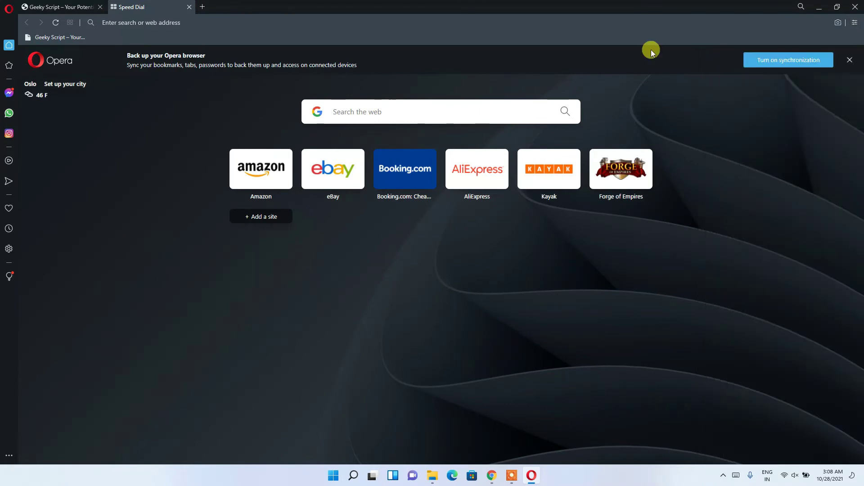
Step: On the Geeky Script tab, start a snapshot and drag a crop area over the hero banner
click(36, 3)
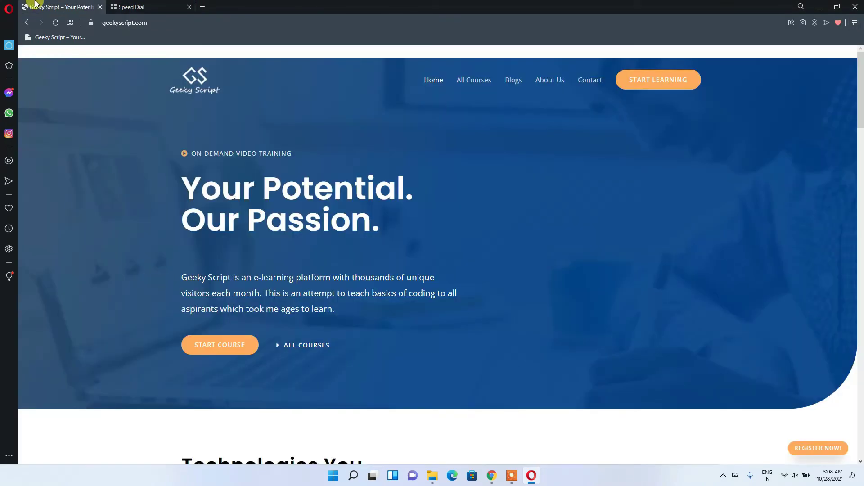
click(802, 23)
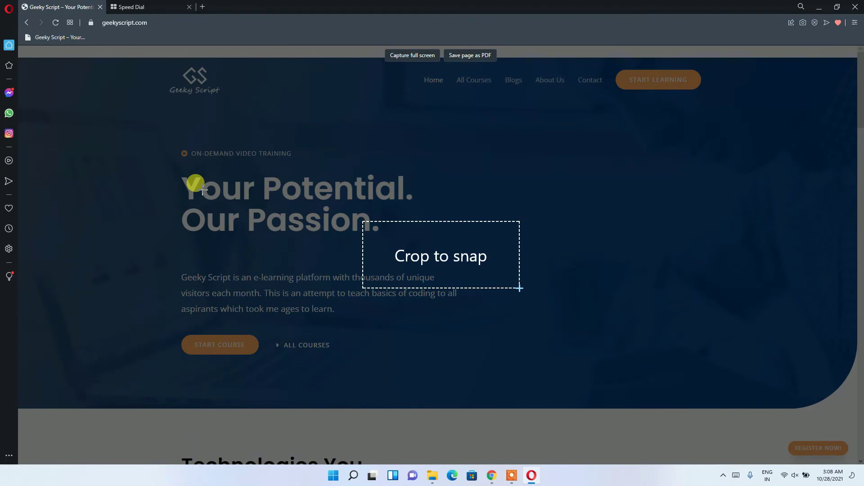
drag(108, 99, 743, 400)
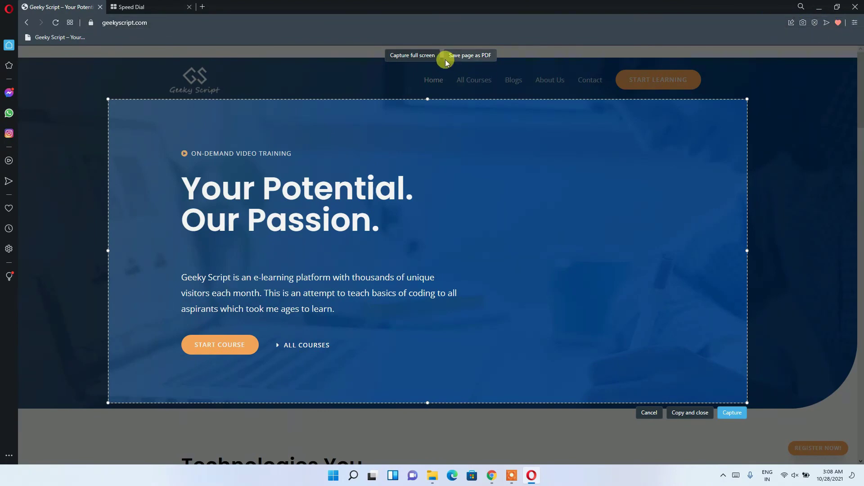
Step: Choose Save page as PDF, dismiss the save dialog, and minimize Opera to the desktop
click(468, 55)
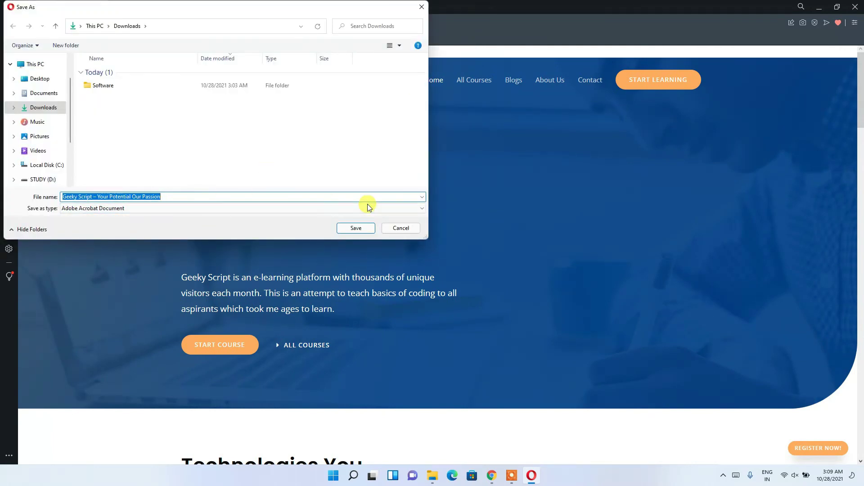
click(402, 227)
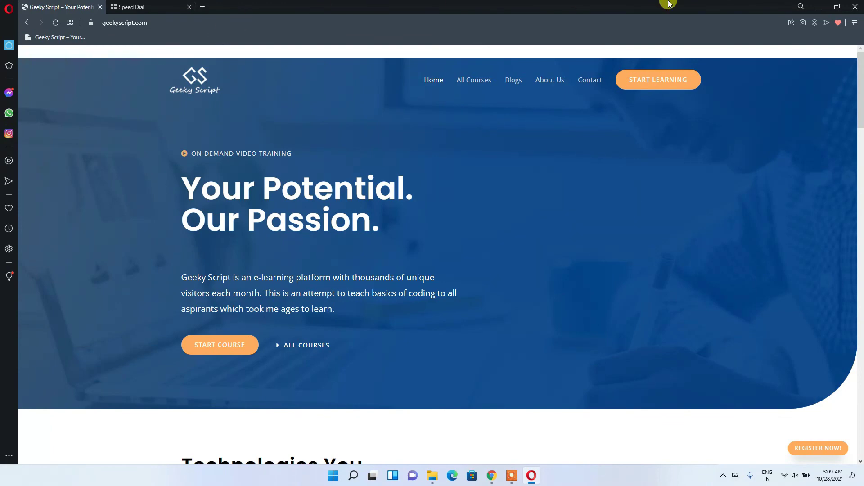
click(818, 6)
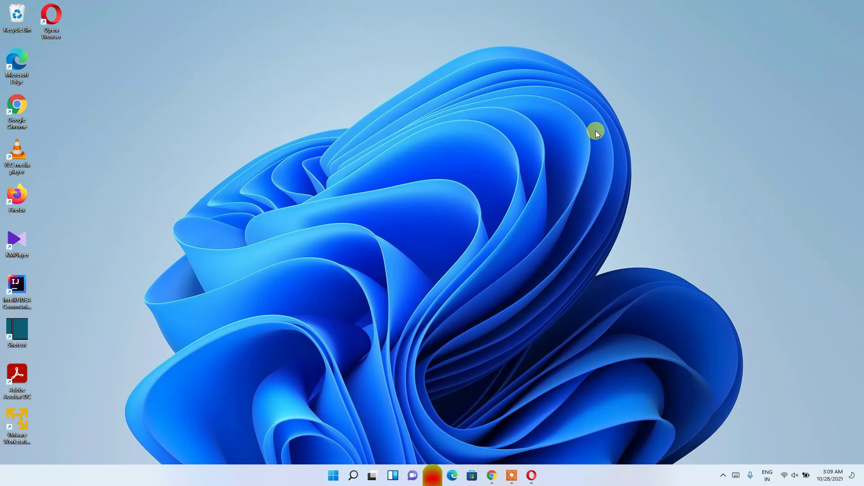